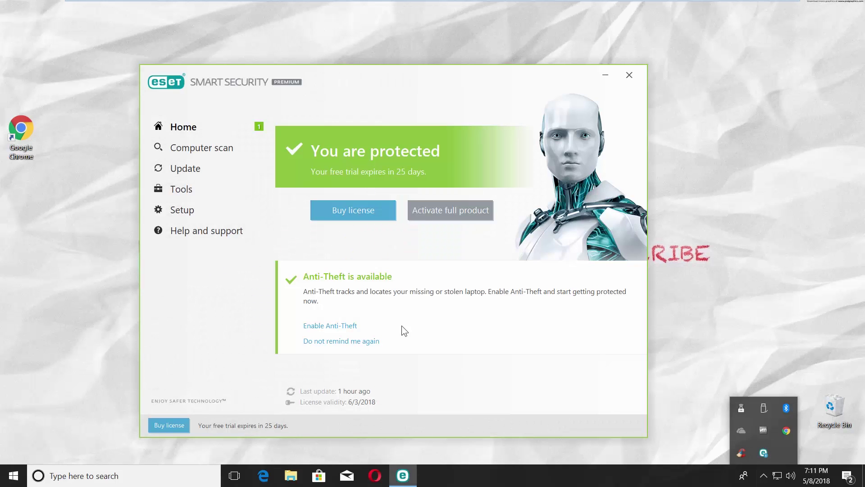
Turn on Anti-Theft under Setup > Security tools.
{"action": "left_click", "coordinate": [208, 209]}
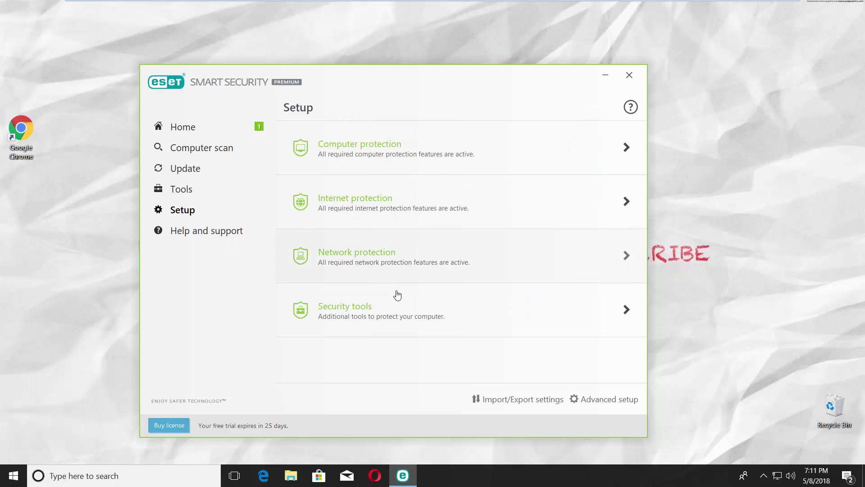
{"action": "left_click", "coordinate": [406, 304]}
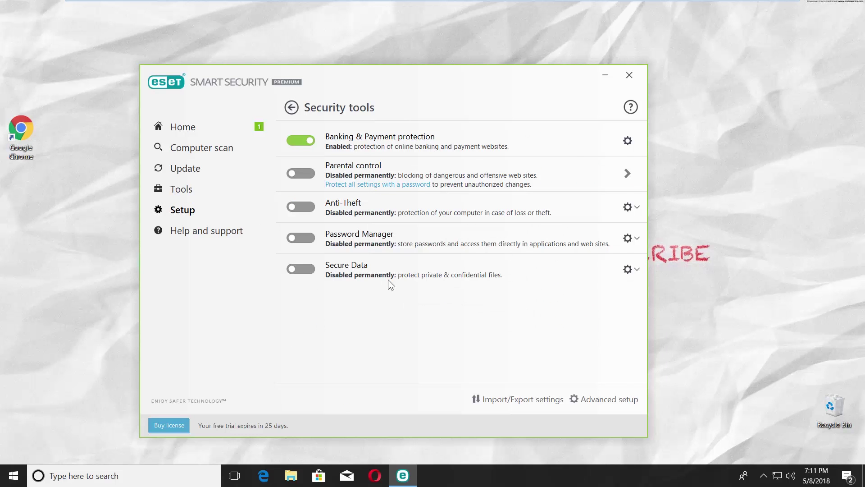
{"action": "left_click", "coordinate": [310, 210]}
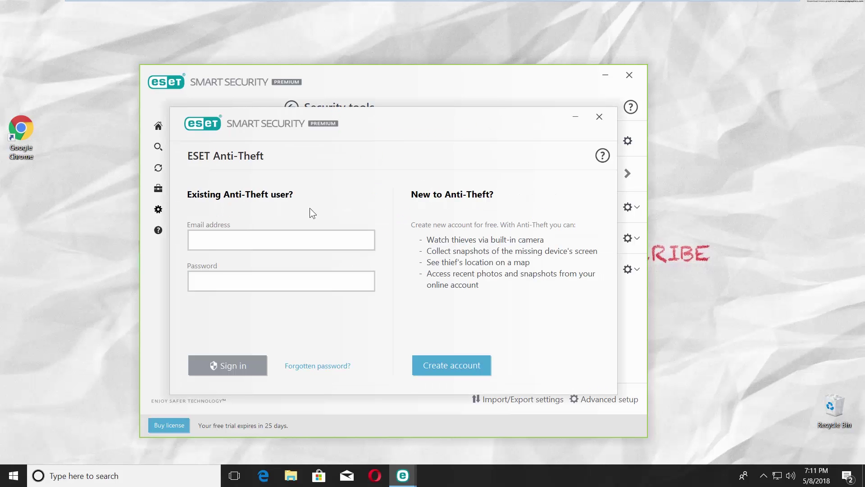
Choose to create a new account, rename the device Howza1, and approve the UAC prompt.
{"action": "left_click", "coordinate": [428, 371]}
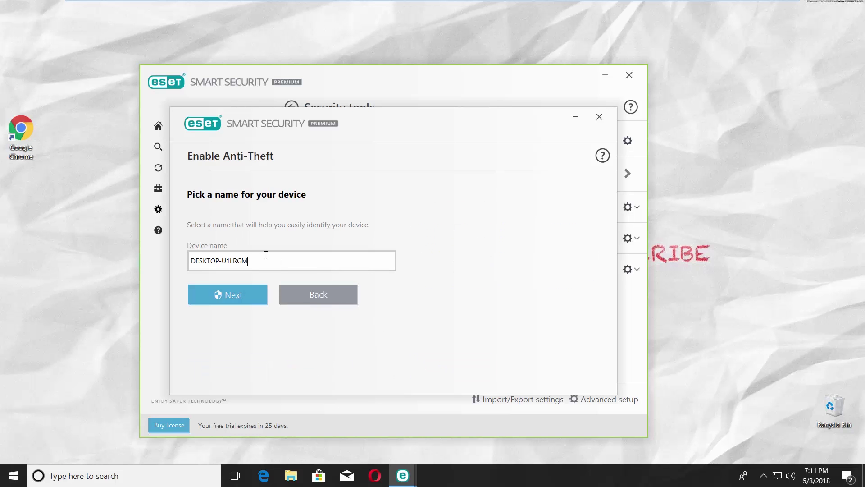
{"action": "triple_click", "coordinate": [250, 261]}
{"action": "key", "text": "BackSpace"}
{"action": "type", "text": "Howza1"}
{"action": "left_click", "coordinate": [250, 297]}
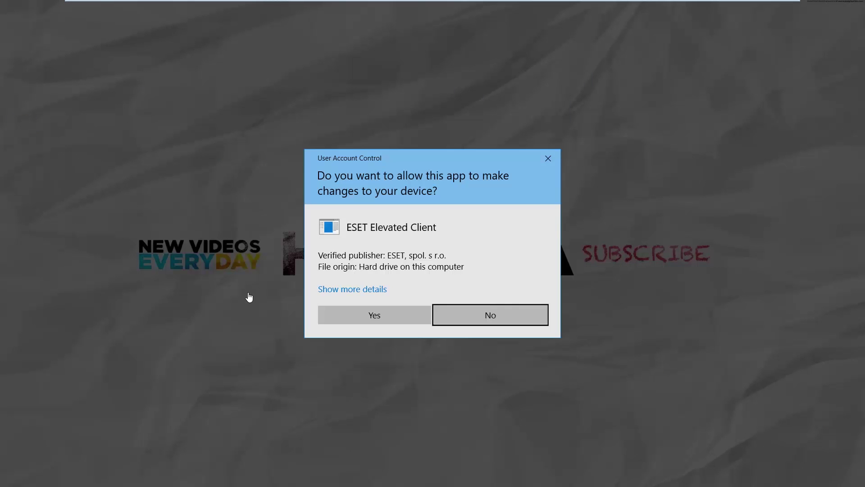
{"action": "left_click", "coordinate": [344, 313]}
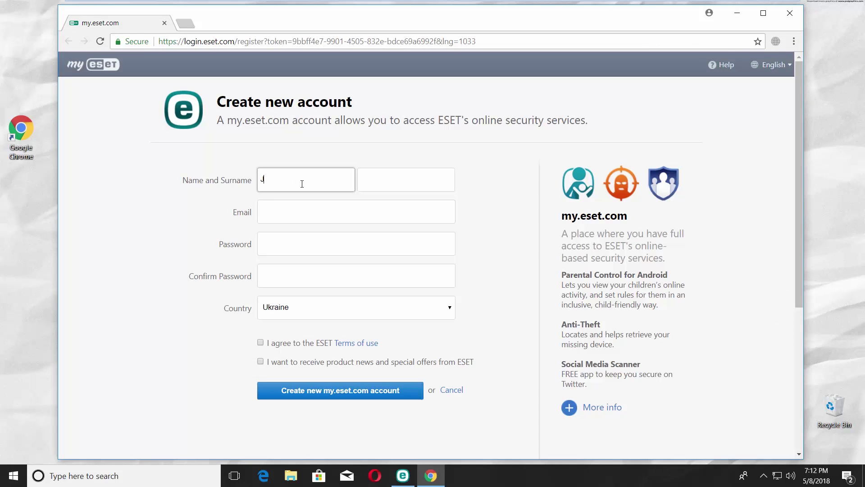
{"action": "type", "text": "on"}
Complete the my.eset.com form, tick the terms-of-use and product-news boxes, and create the account.
{"action": "key", "text": "Tab"}
{"action": "type", "text": "Howza"}
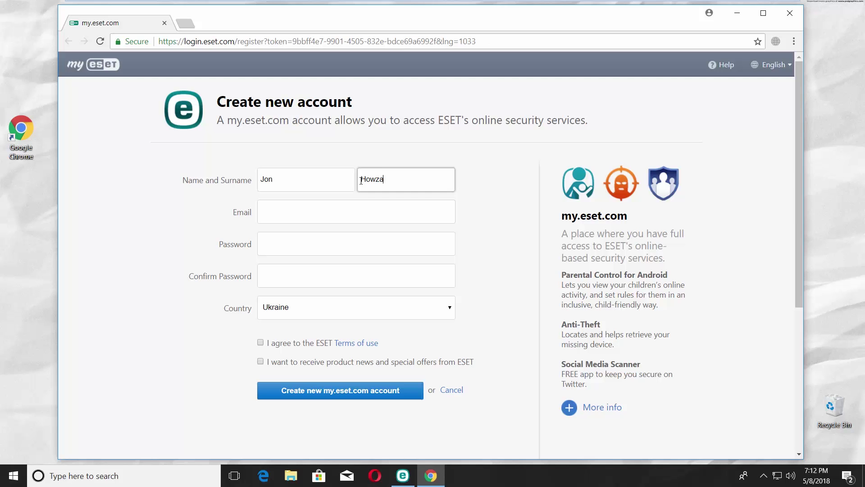
{"action": "left_click", "coordinate": [340, 210]}
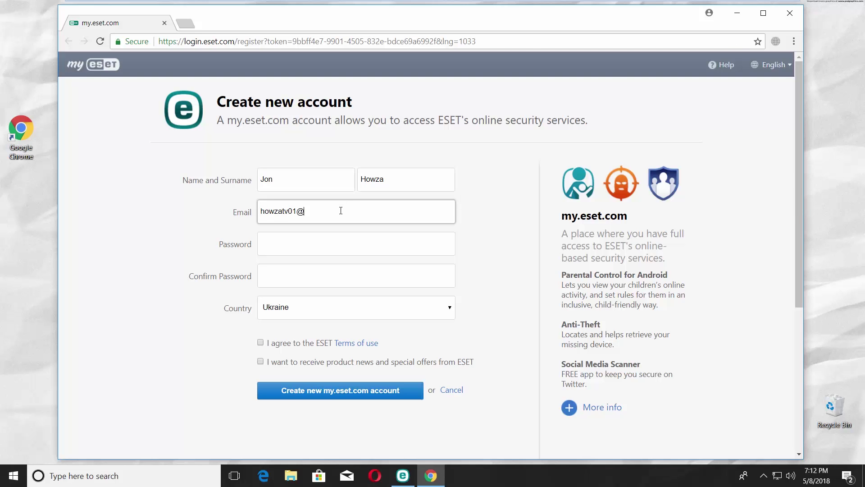
{"action": "left_click", "coordinate": [328, 245]}
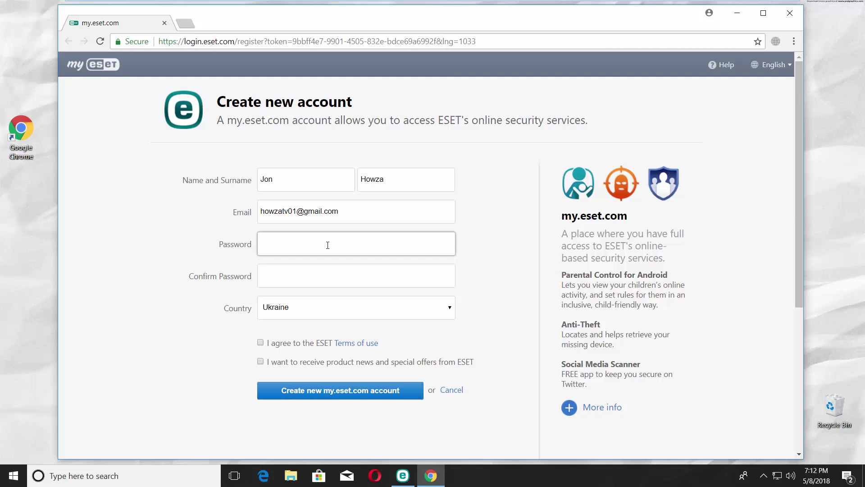
{"action": "type", "text": "•••••••••••"}
{"action": "left_click", "coordinate": [310, 276]}
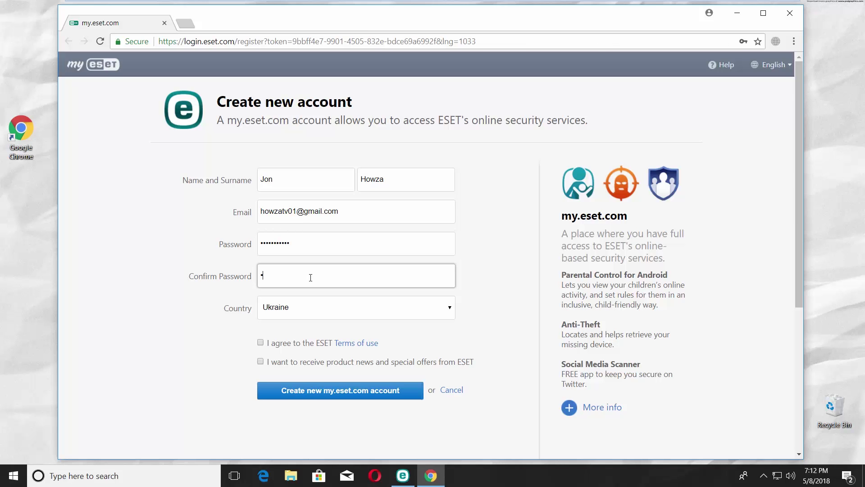
{"action": "type", "text": "•••••••••••"}
{"action": "left_click", "coordinate": [260, 342]}
{"action": "left_click", "coordinate": [261, 362]}
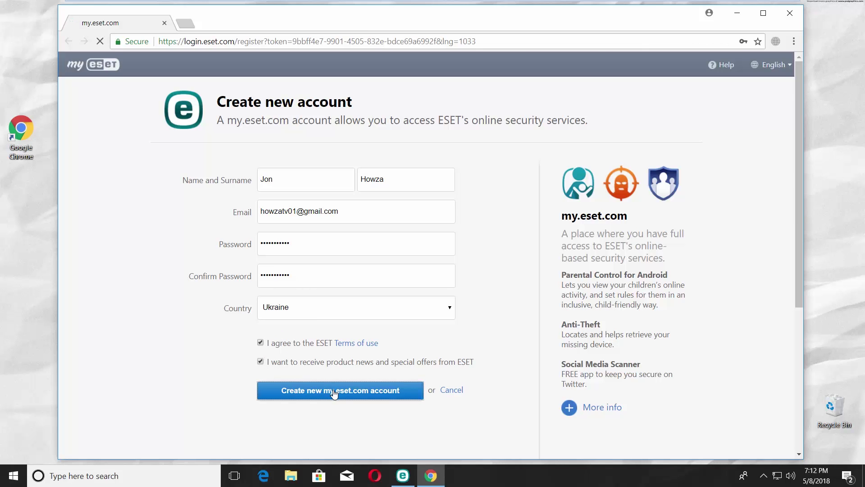
{"action": "left_click", "coordinate": [333, 392]}
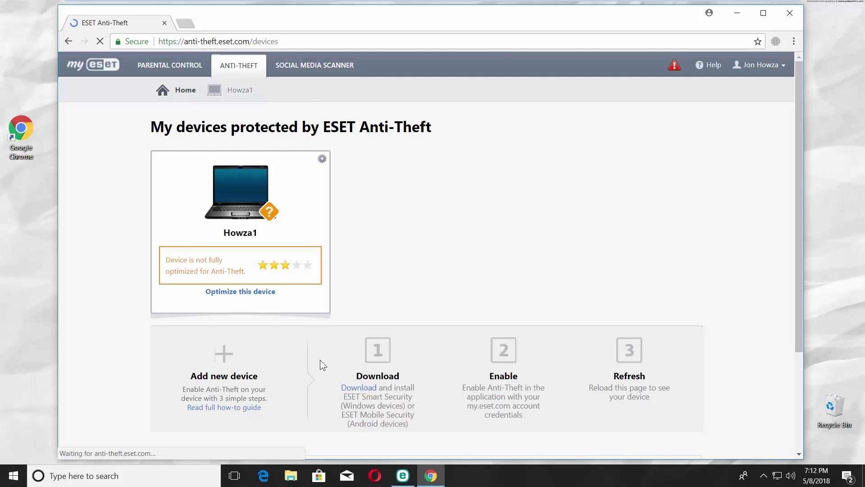
Open the Howza1 device card and start a test from the Test Anti-Theft panel.
{"action": "left_click", "coordinate": [248, 214]}
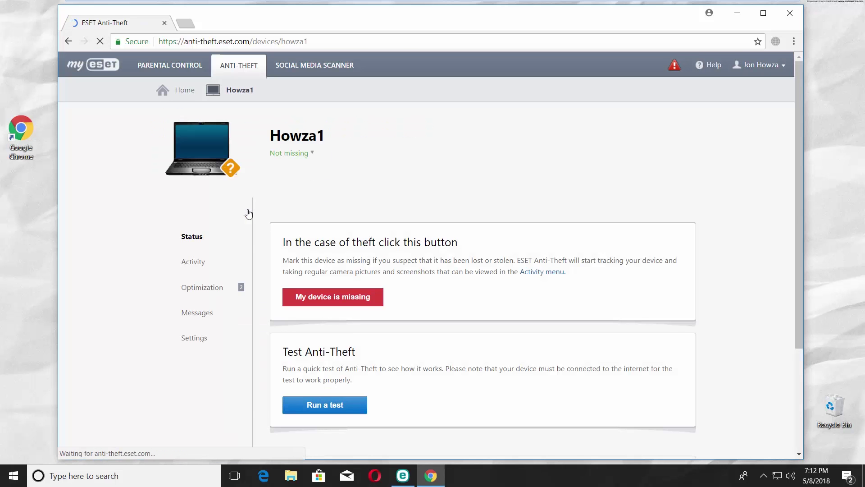
{"action": "left_click", "coordinate": [343, 407]}
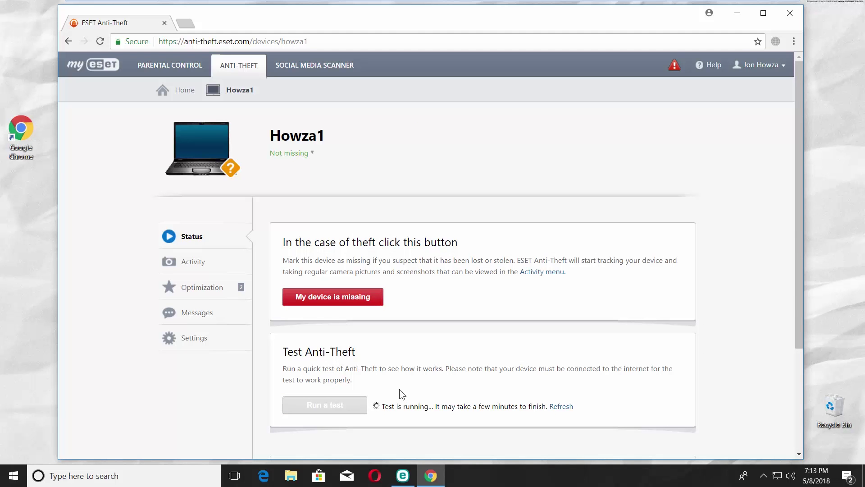